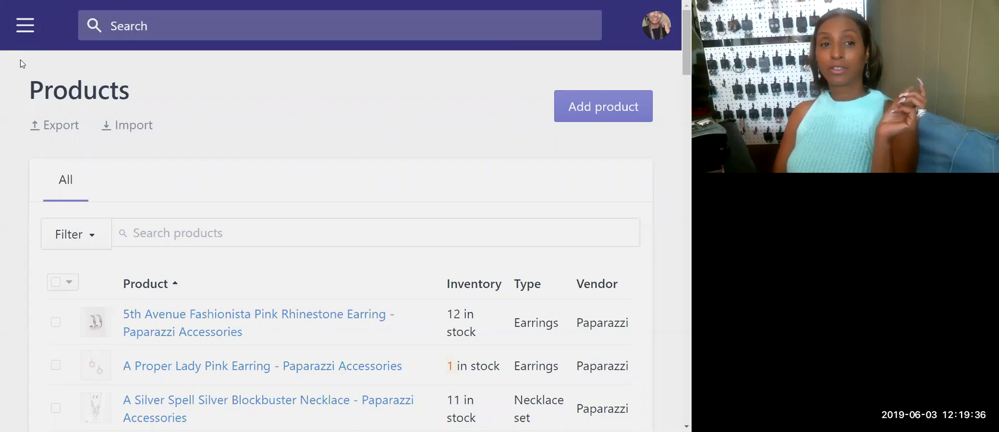
Step: Start adding a new product to the store's product catalogue
{"action": "left_click", "coordinate": [27, 31]}
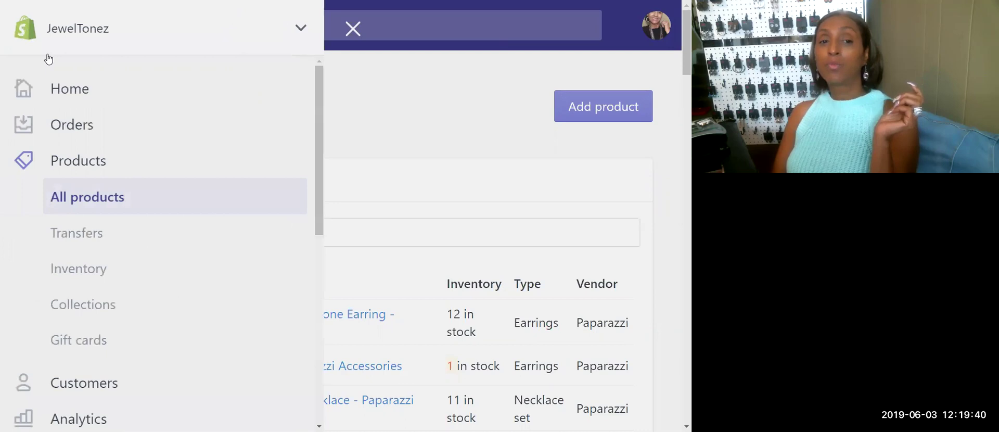
{"action": "left_click", "coordinate": [78, 168]}
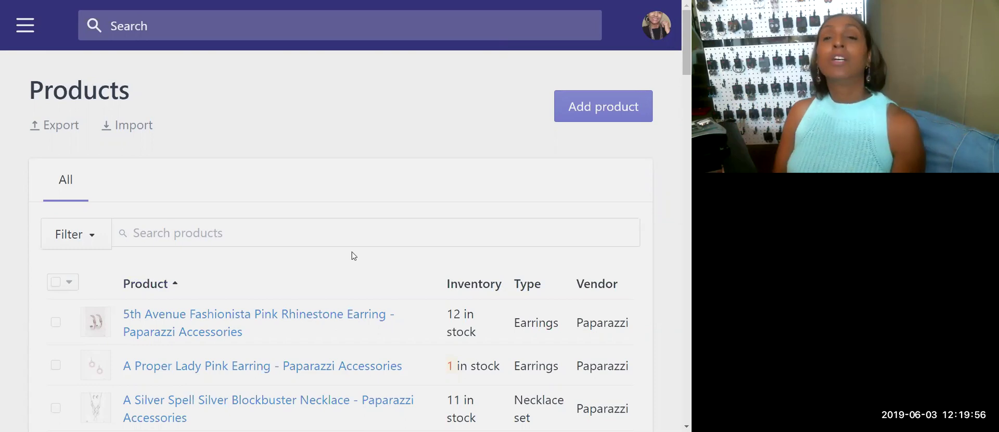
{"action": "left_click", "coordinate": [616, 120]}
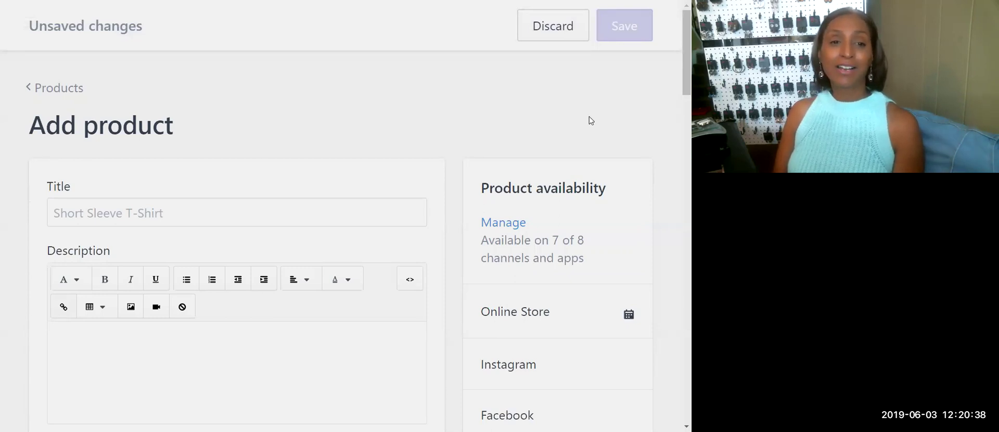
Step: Enter "Total Shell Out Blue Bracelet" as the title of the new product
{"action": "left_click", "coordinate": [124, 211]}
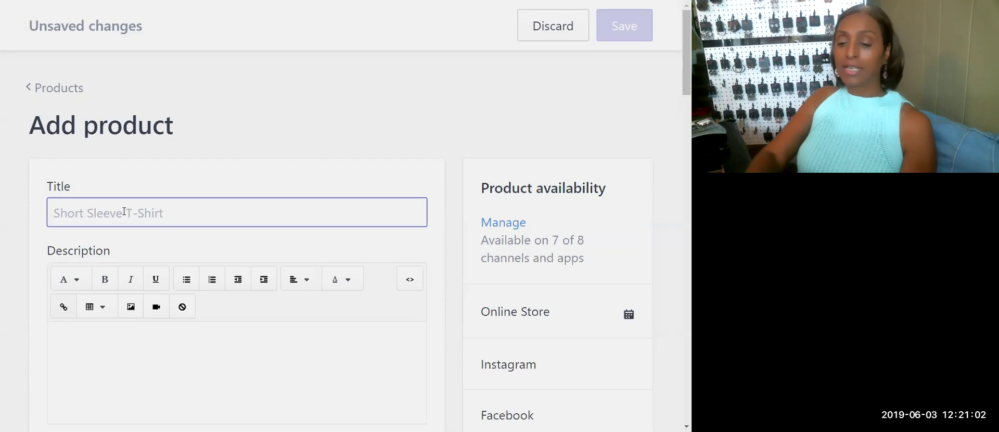
{"action": "type", "text": "Total S"}
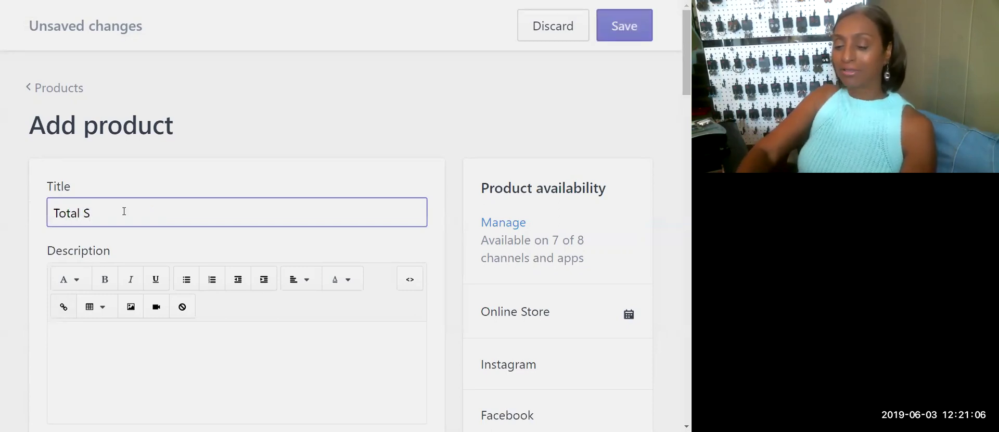
{"action": "type", "text": "hell Out"}
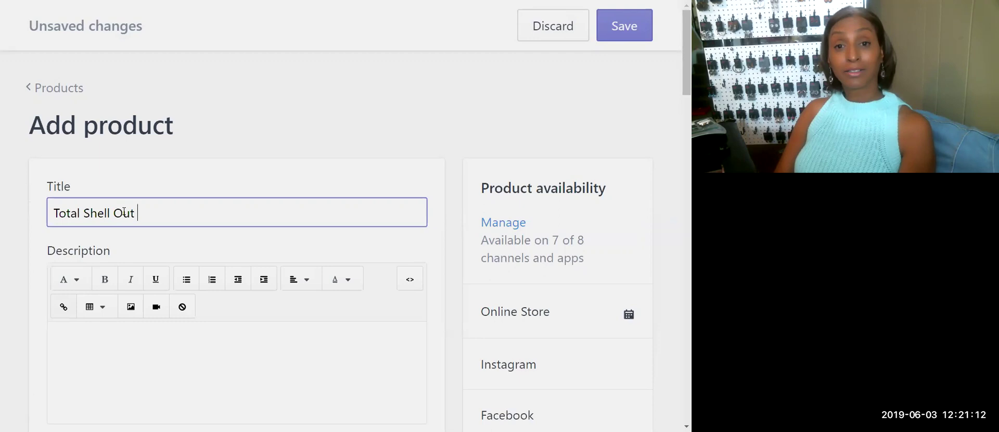
{"action": "type", "text": " Blue"}
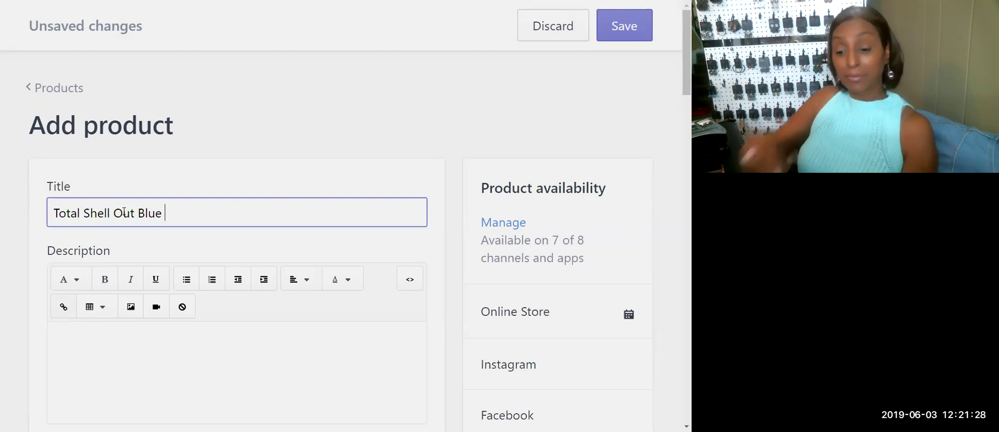
{"action": "type", "text": "Brace"}
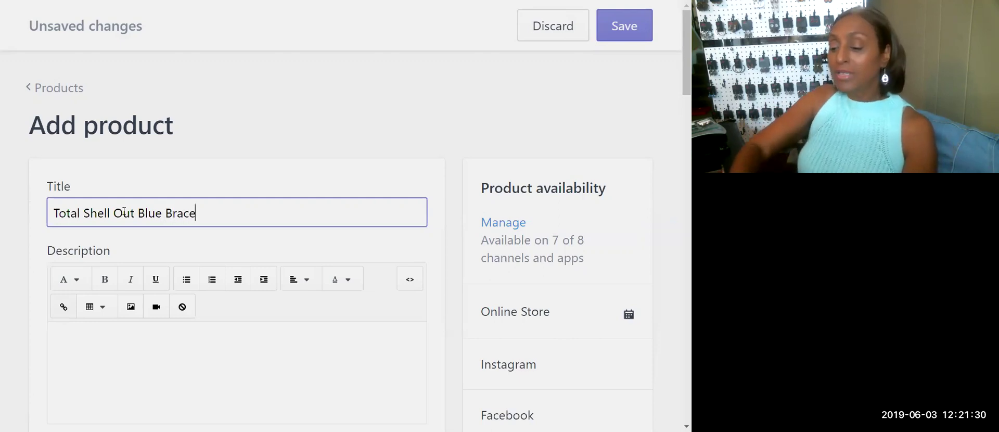
{"action": "type", "text": "let"}
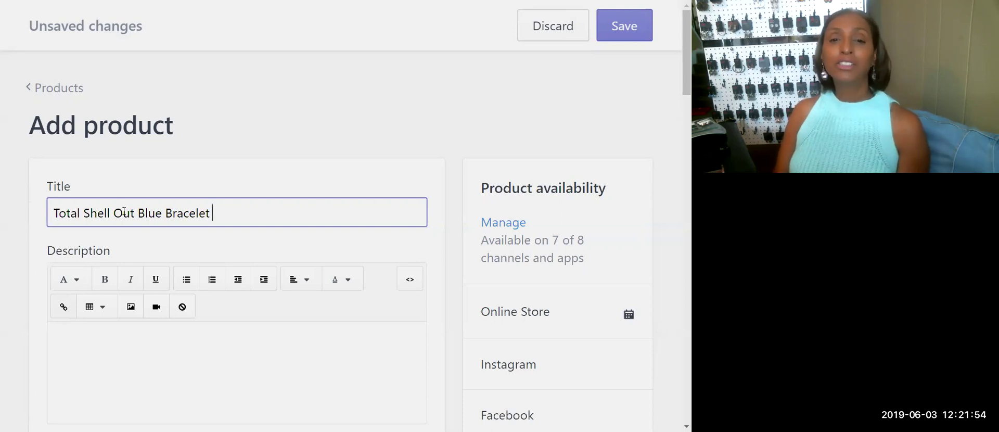
Step: Fill in the product description with the text from "Bits of iridescent blue shell swing" through the italic line "Sold as one individual bracelet."
{"action": "scroll", "coordinate": [249, 334], "scroll_direction": "down", "scroll_amount": 2}
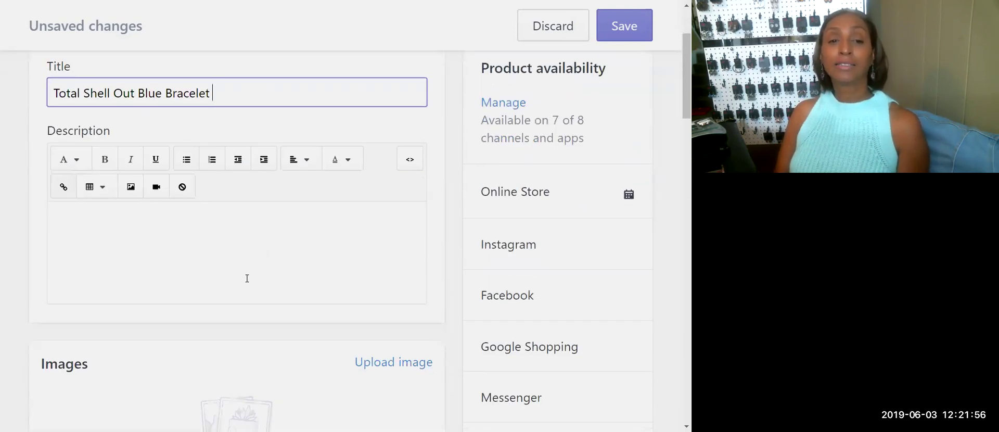
{"action": "scroll", "coordinate": [246, 277], "scroll_direction": "up", "scroll_amount": 2}
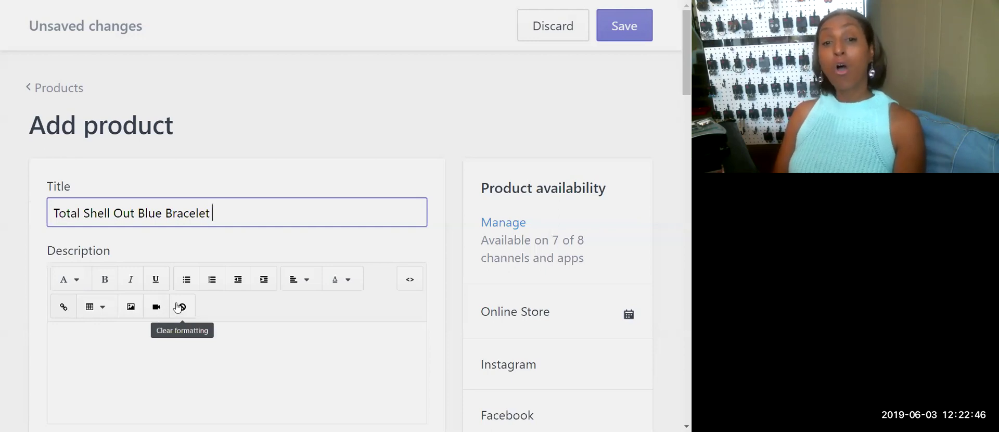
{"action": "left_click", "coordinate": [144, 352]}
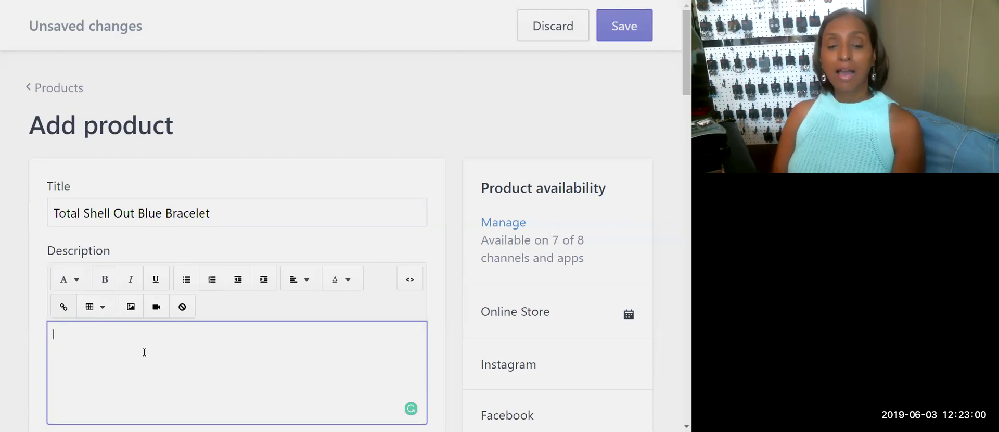
{"action": "right_click", "coordinate": [144, 353]}
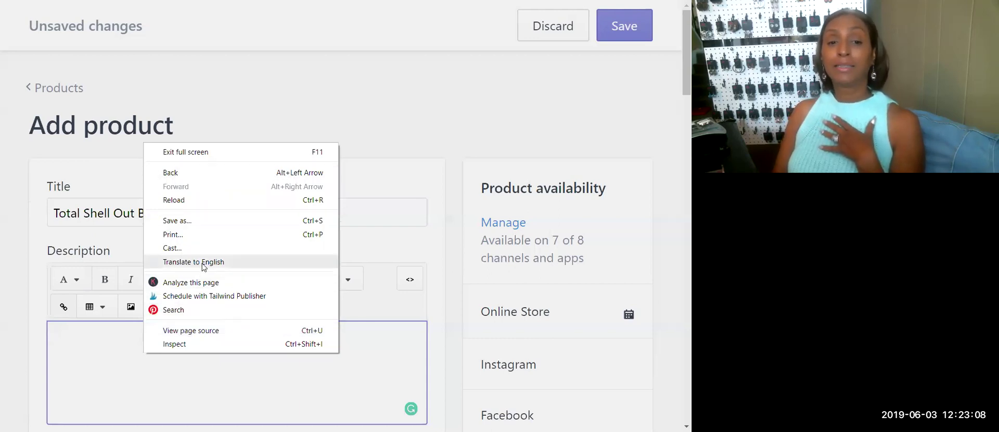
{"action": "left_click", "coordinate": [188, 371]}
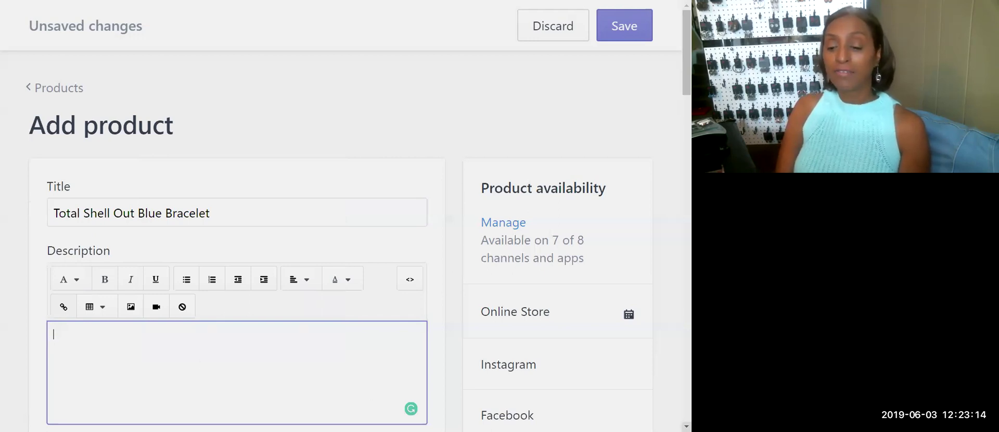
{"action": "type", "text": "Bits of iridescent blue shell swing from the bottoms of mismatched silver hoops around the wrist for a summery look. Features an adjustable clasp closure.  Sold as one individual bracelet."}
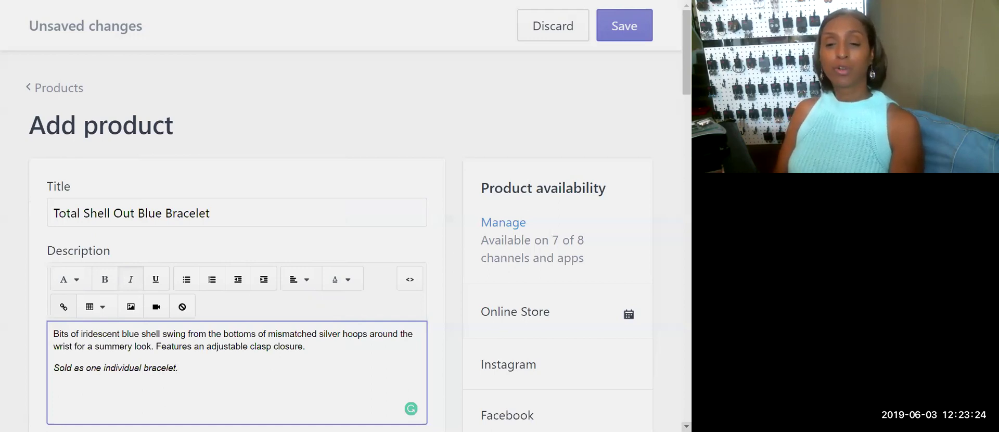
Step: Upload the image file "Total Shell Out" from the Downloads folder as the product image
{"action": "scroll", "coordinate": [343, 229], "scroll_direction": "down", "scroll_amount": 5}
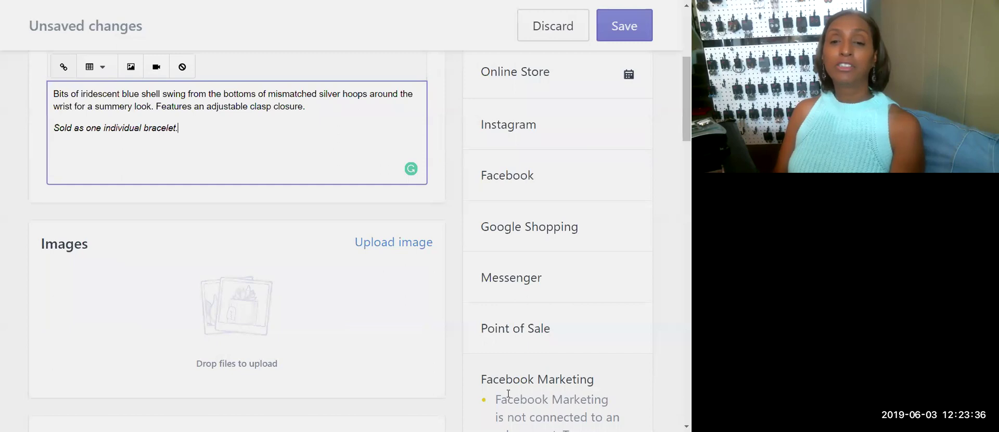
{"action": "left_click", "coordinate": [405, 243]}
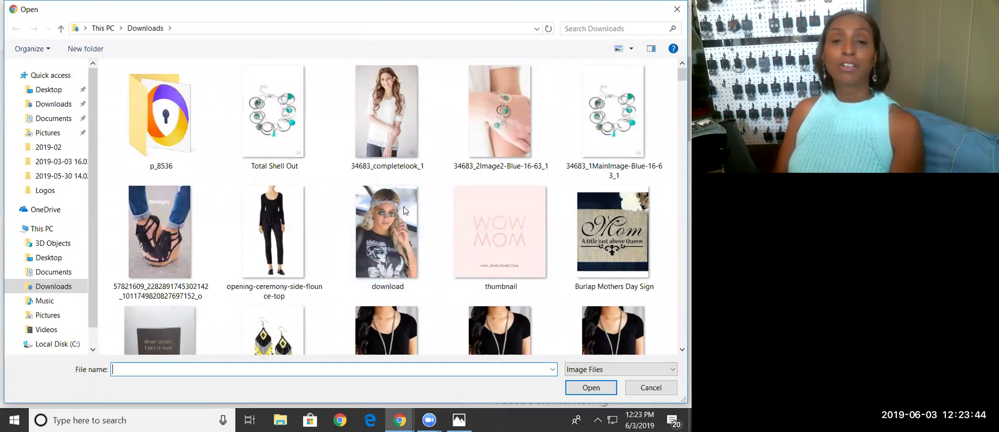
{"action": "left_click", "coordinate": [290, 97]}
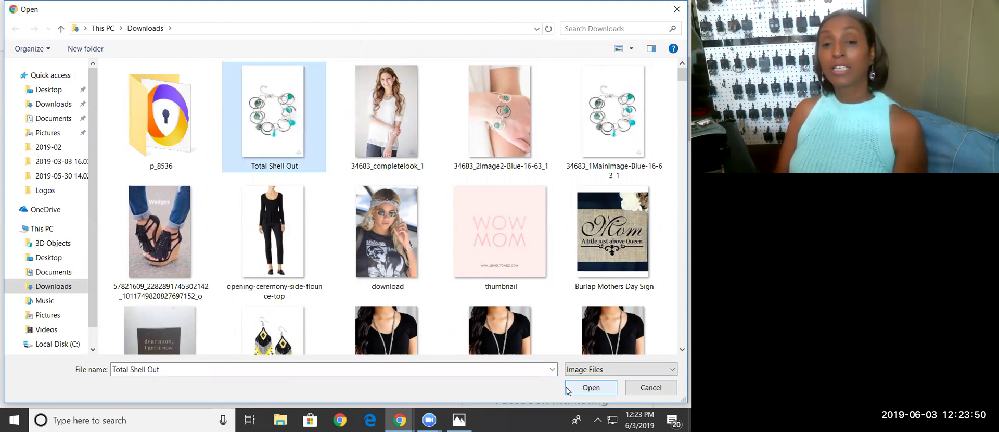
{"action": "double_click", "coordinate": [263, 102]}
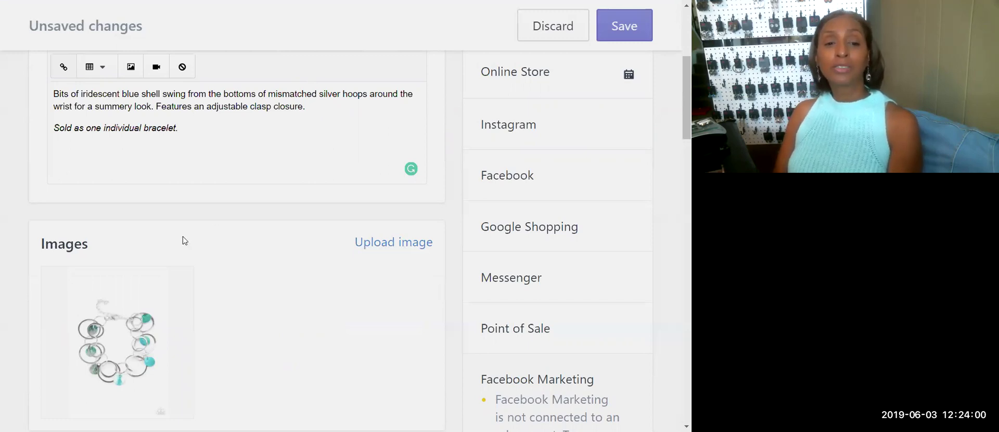
{"action": "mouse_move", "coordinate": [158, 331]}
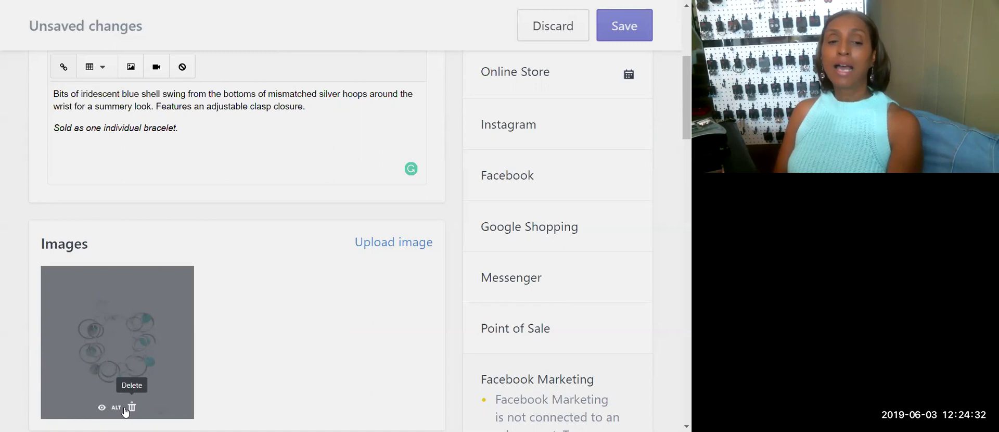
{"action": "left_click", "coordinate": [116, 407]}
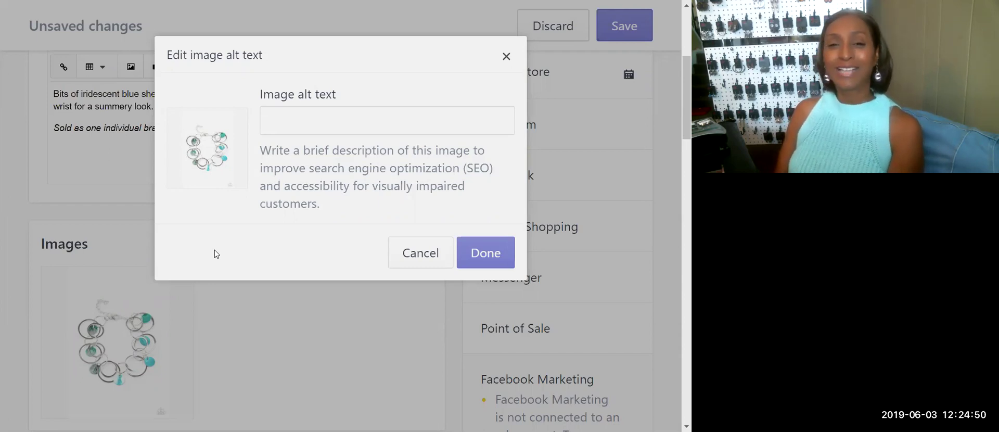
{"action": "left_click", "coordinate": [423, 254]}
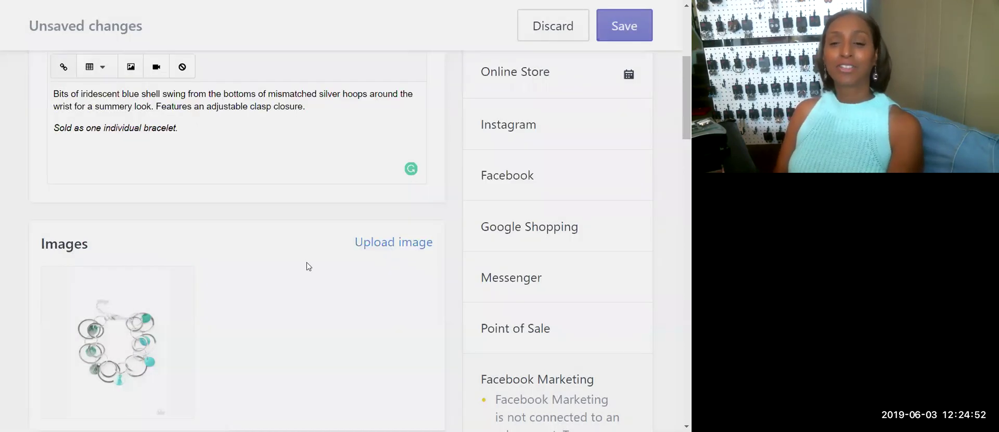
Step: Set the price of the bracelet to $5
{"action": "scroll", "coordinate": [309, 267], "scroll_direction": "down", "scroll_amount": 5}
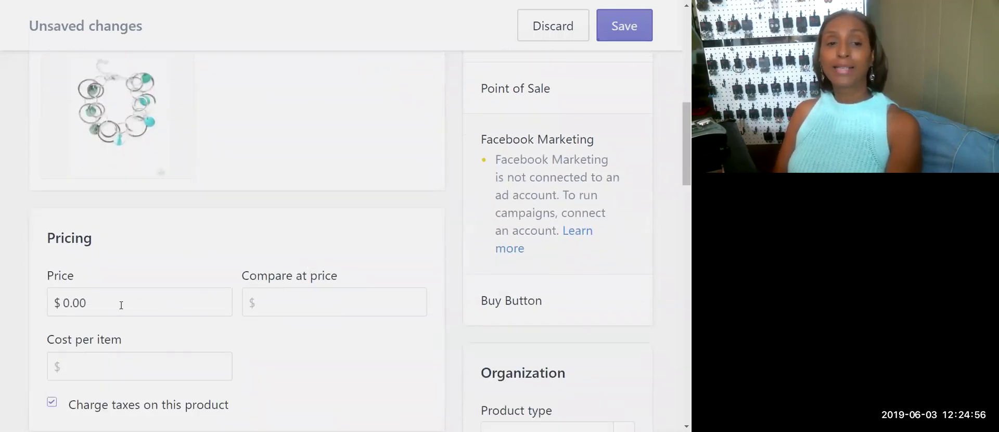
{"action": "left_click", "coordinate": [83, 303]}
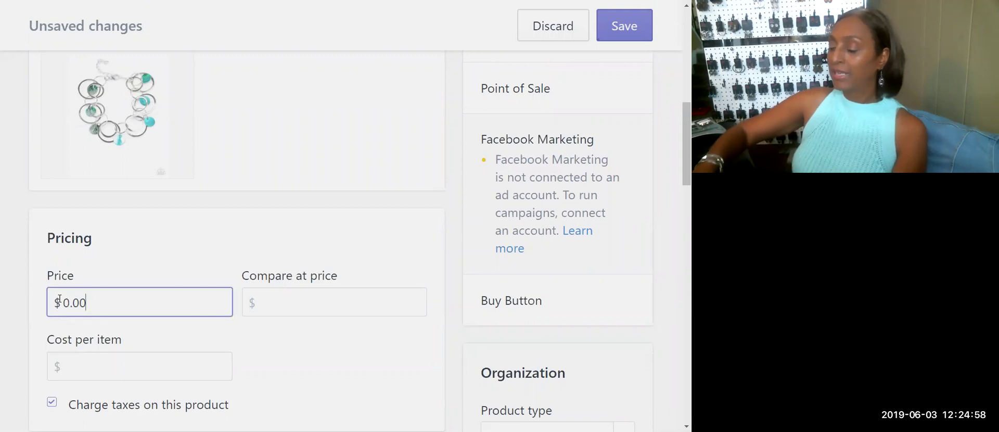
{"action": "type", "text": "5"}
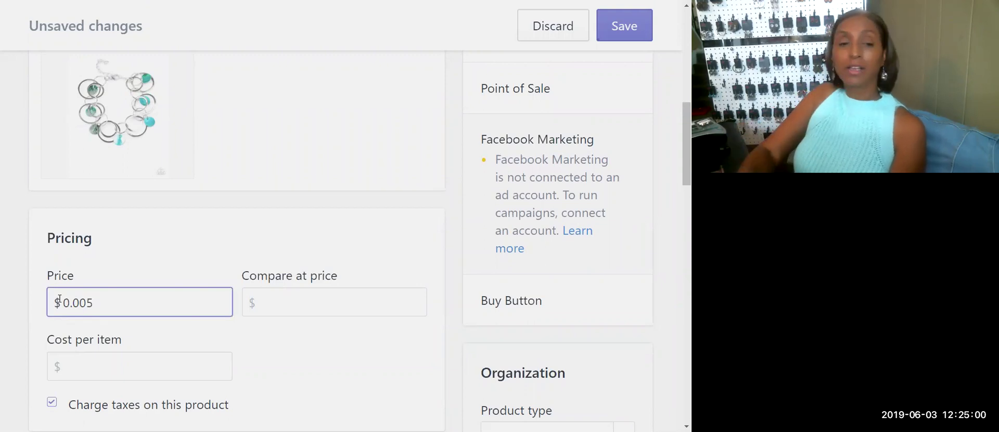
{"action": "key", "text": "BackSpace"}
{"action": "key", "text": "BackSpace"}
{"action": "key", "text": "BackSpace"}
{"action": "key", "text": "BackSpace"}
{"action": "key", "text": "BackSpace"}
{"action": "type", "text": "5"}
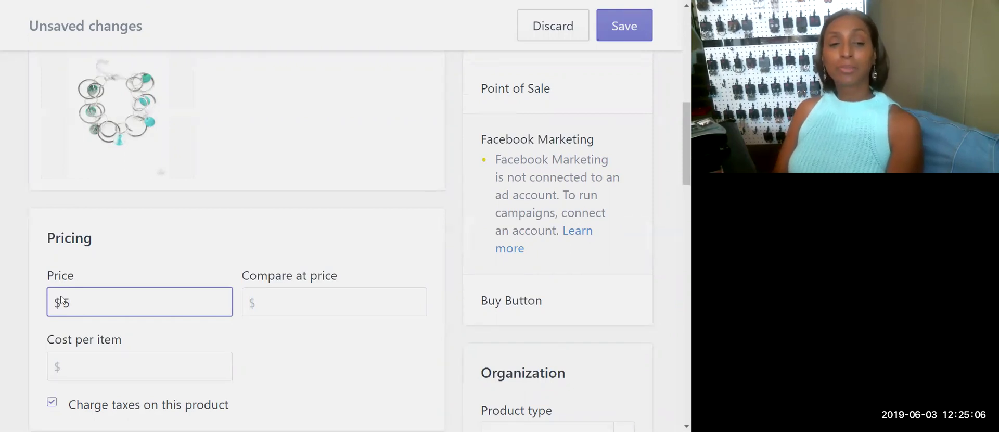
{"action": "left_click", "coordinate": [299, 306]}
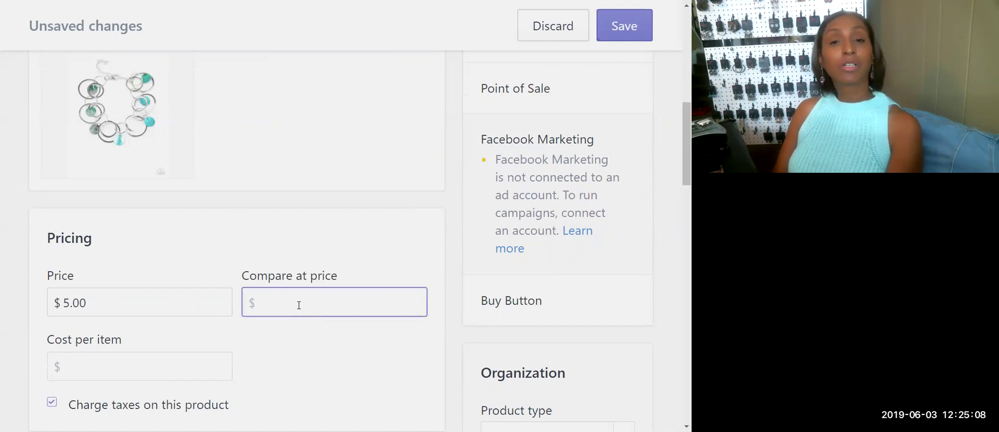
{"action": "scroll", "coordinate": [143, 328], "scroll_direction": "down", "scroll_amount": 2}
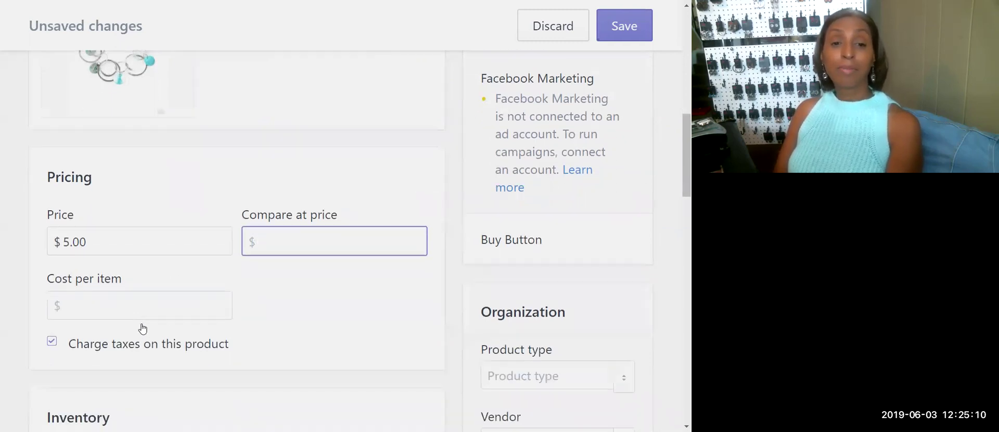
{"action": "scroll", "coordinate": [143, 328], "scroll_direction": "up", "scroll_amount": 1}
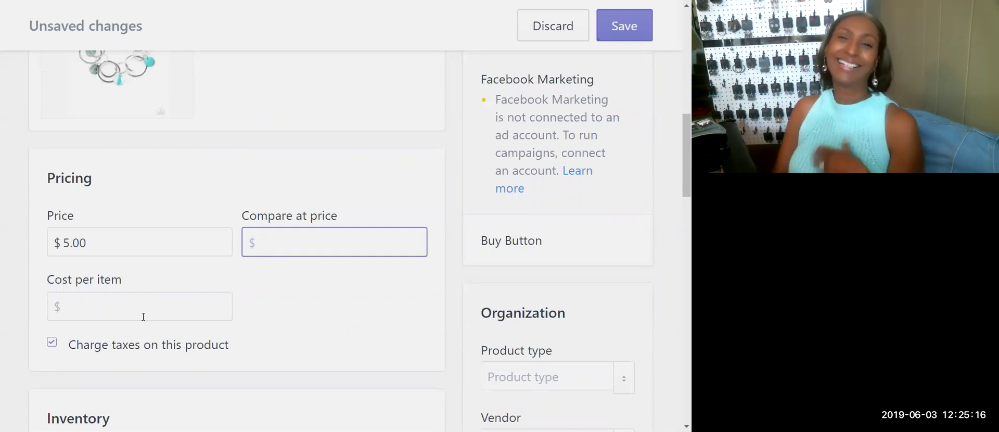
{"action": "left_click", "coordinate": [150, 301]}
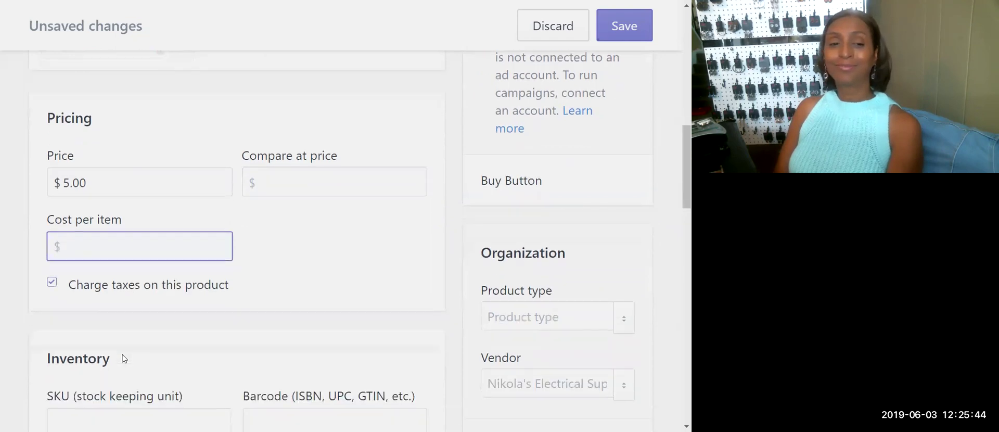
Step: Set the product's SKU to 1 in the inventory details, leaving the barcode empty
{"action": "scroll", "coordinate": [125, 358], "scroll_direction": "down", "scroll_amount": 2}
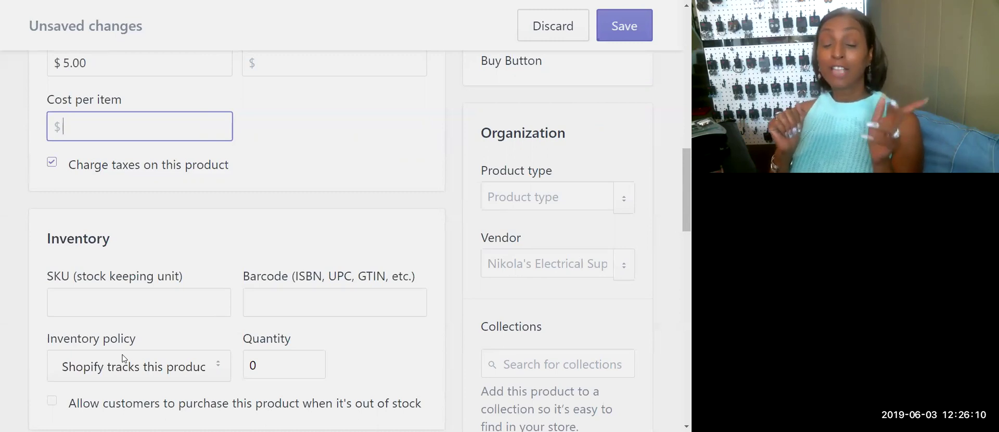
{"action": "left_click", "coordinate": [78, 296]}
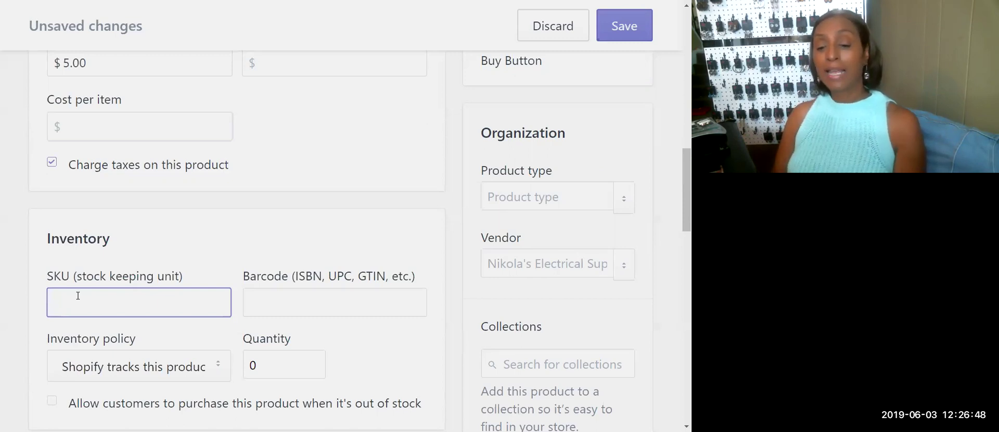
{"action": "type", "text": "1"}
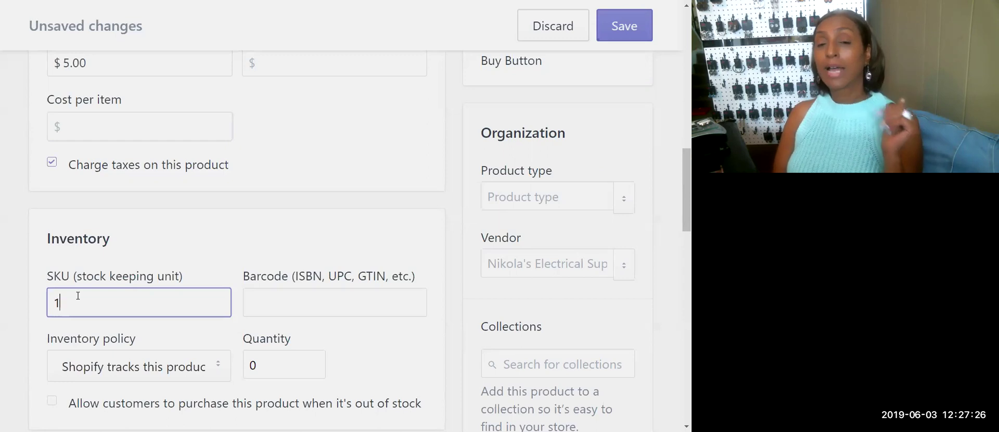
{"action": "left_click", "coordinate": [329, 306]}
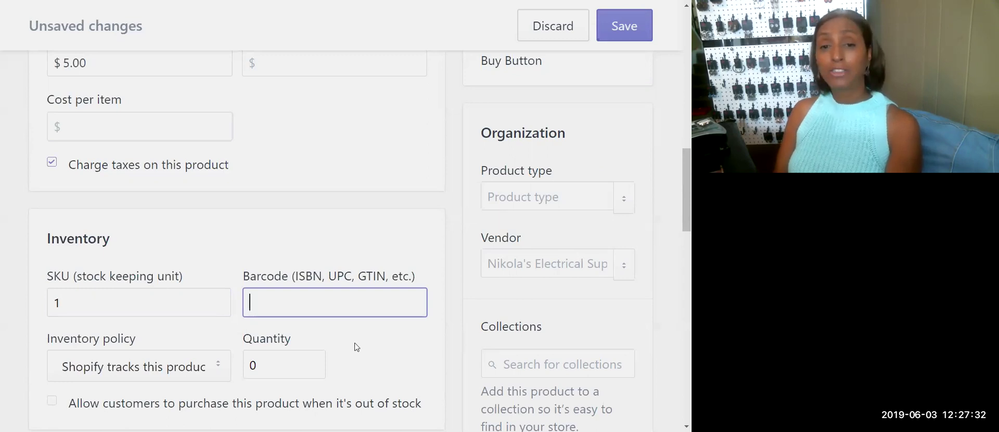
{"action": "scroll", "coordinate": [343, 305], "scroll_direction": "down", "scroll_amount": 1}
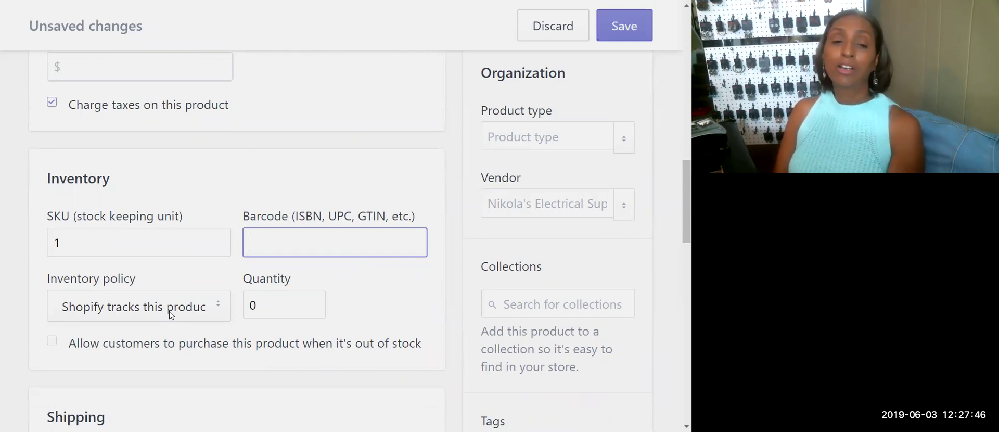
Step: Set the bracelet's inventory quantity to 1
{"action": "left_click", "coordinate": [244, 307]}
{"action": "double_click", "coordinate": [243, 310]}
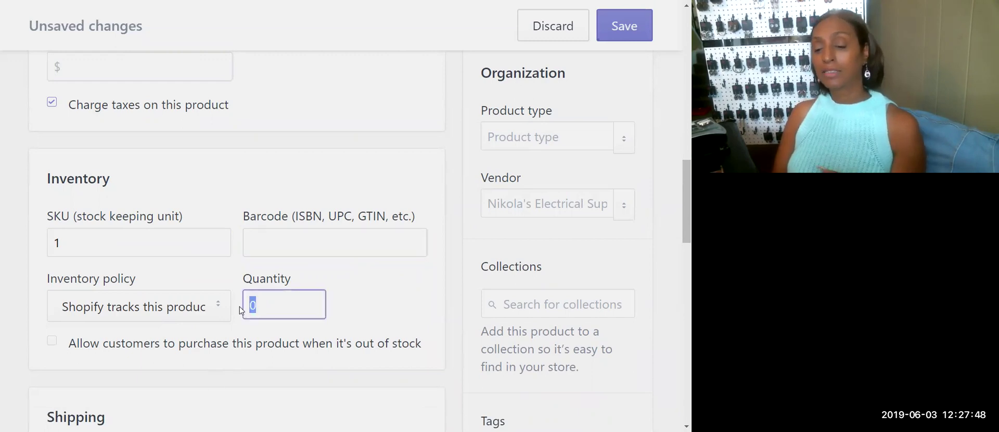
{"action": "type", "text": "1"}
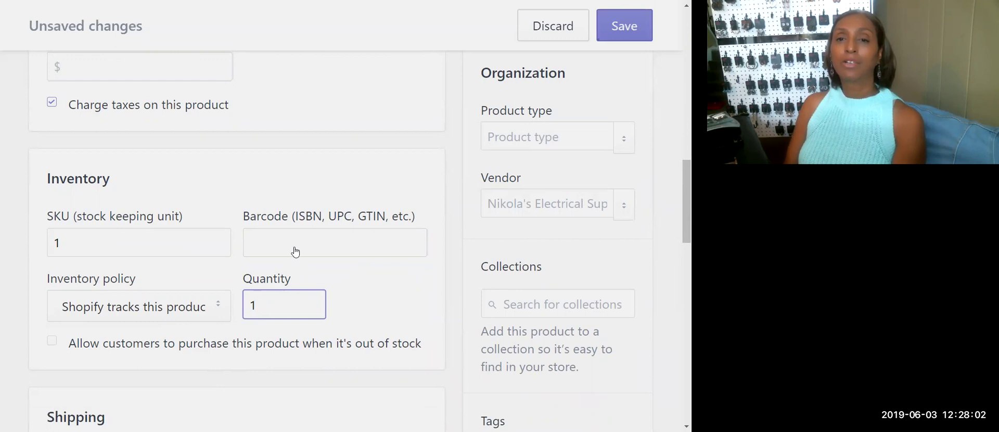
Step: Review the product availability section and the sales channels on which the bracelet is offered
{"action": "scroll", "coordinate": [417, 143], "scroll_direction": "up", "scroll_amount": 2}
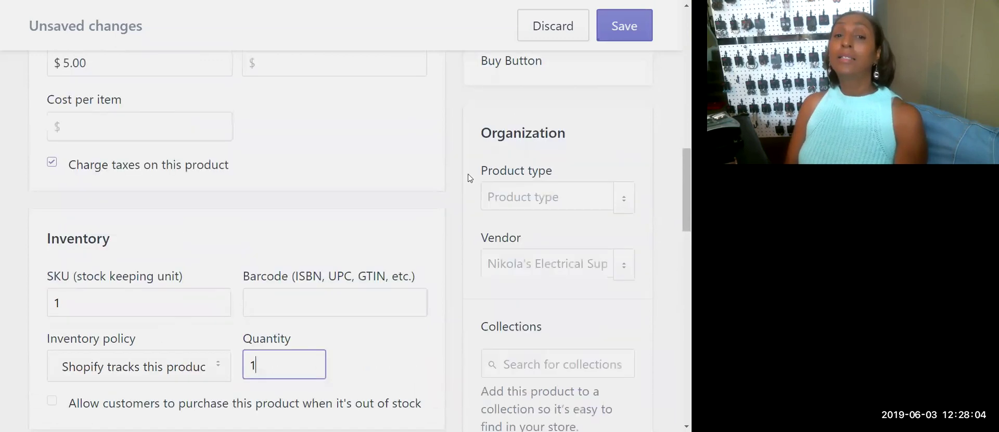
{"action": "scroll", "coordinate": [497, 166], "scroll_direction": "up", "scroll_amount": 1}
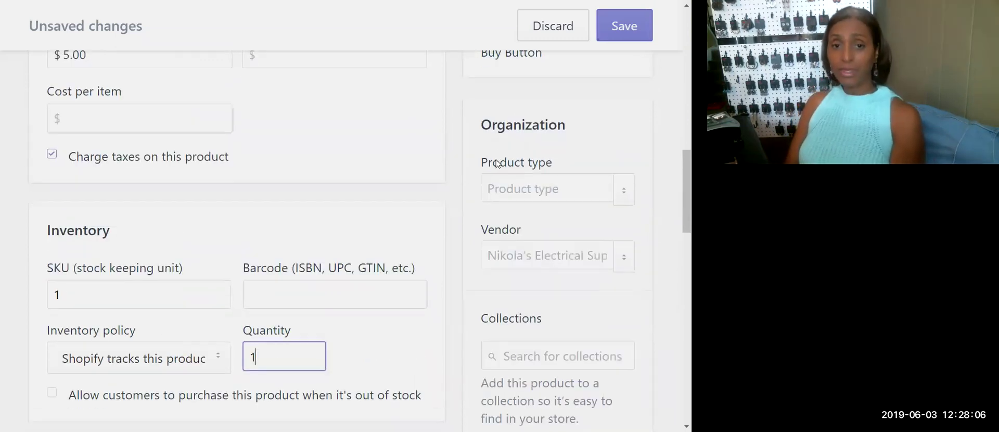
{"action": "scroll", "coordinate": [497, 166], "scroll_direction": "up", "scroll_amount": 10}
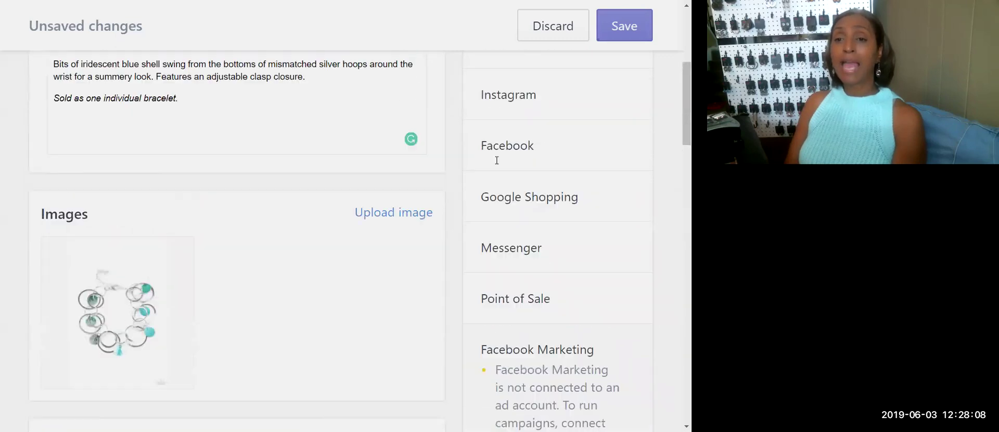
{"action": "scroll", "coordinate": [498, 164], "scroll_direction": "up", "scroll_amount": 3}
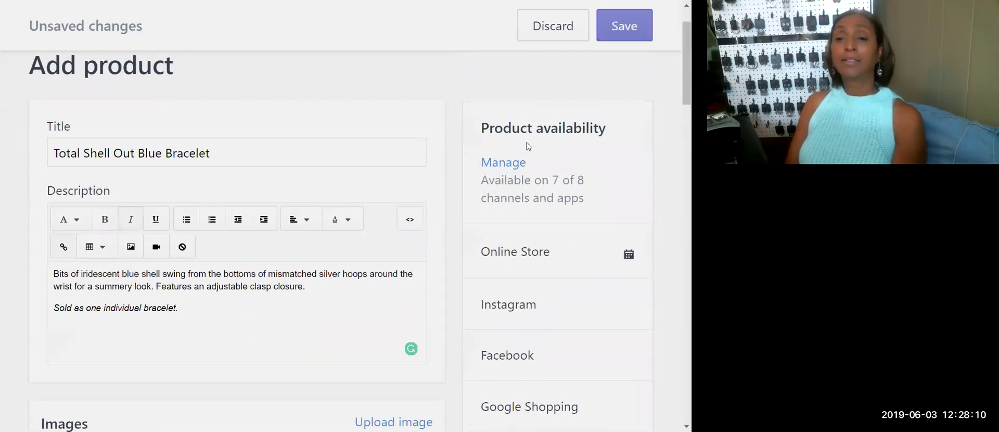
{"action": "scroll", "coordinate": [530, 147], "scroll_direction": "up", "scroll_amount": 1}
{"action": "scroll", "coordinate": [529, 147], "scroll_direction": "down", "scroll_amount": 2}
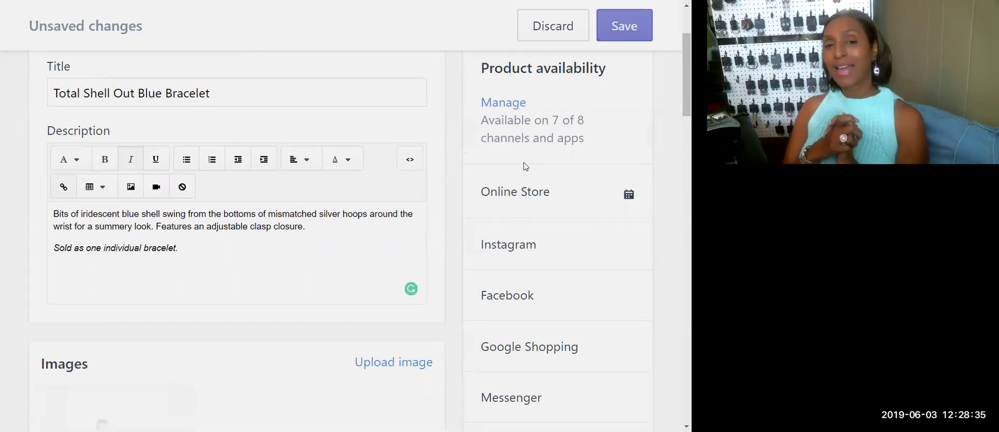
{"action": "scroll", "coordinate": [525, 166], "scroll_direction": "down", "scroll_amount": 3}
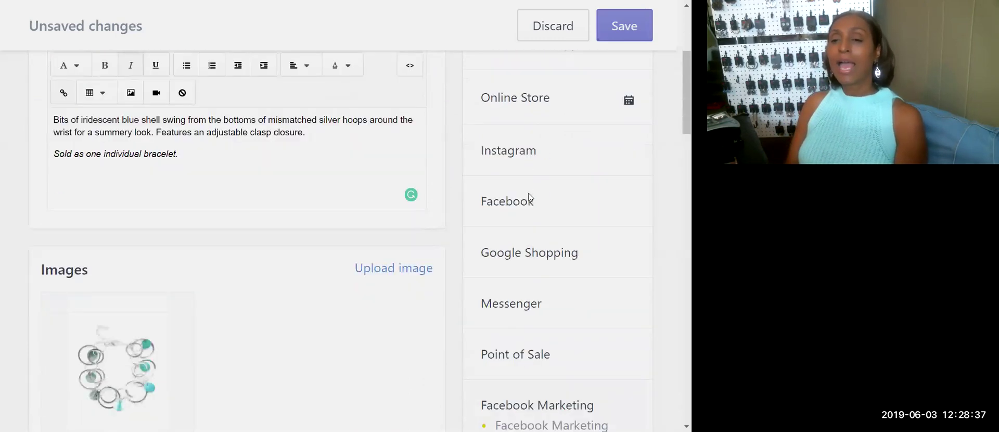
{"action": "scroll", "coordinate": [529, 193], "scroll_direction": "down", "scroll_amount": 5}
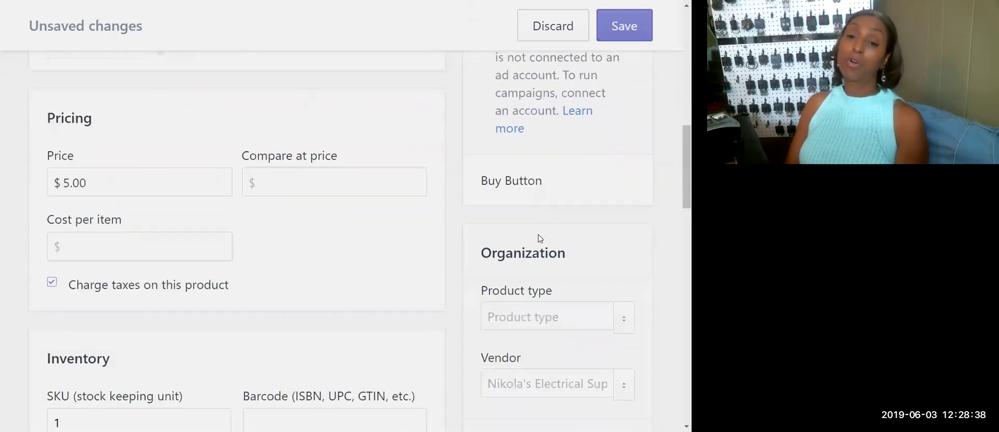
Step: Set the product type to Bracelet and the vendor to Paparazzi in the product's organization details
{"action": "scroll", "coordinate": [543, 233], "scroll_direction": "down", "scroll_amount": 1}
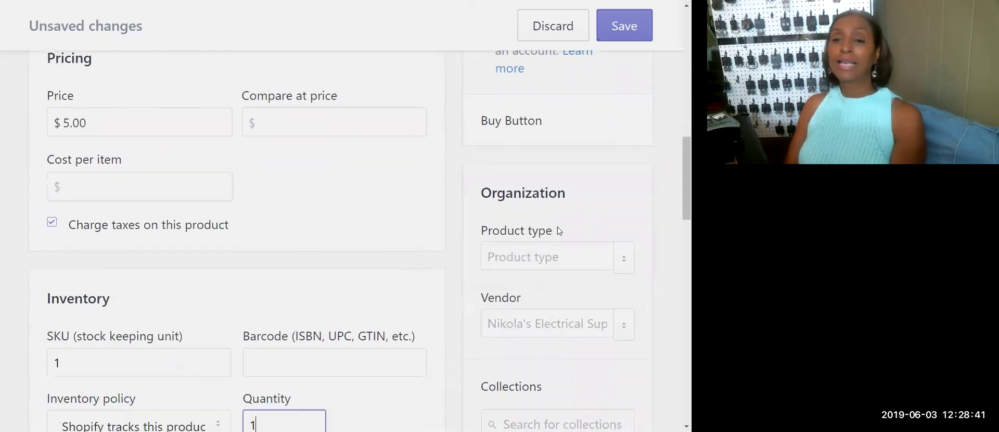
{"action": "scroll", "coordinate": [558, 228], "scroll_direction": "down", "scroll_amount": 1}
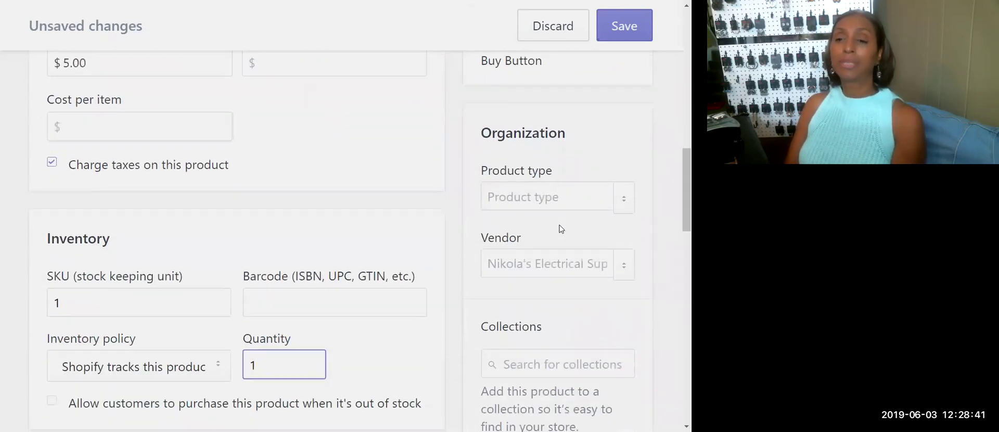
{"action": "left_click", "coordinate": [625, 200]}
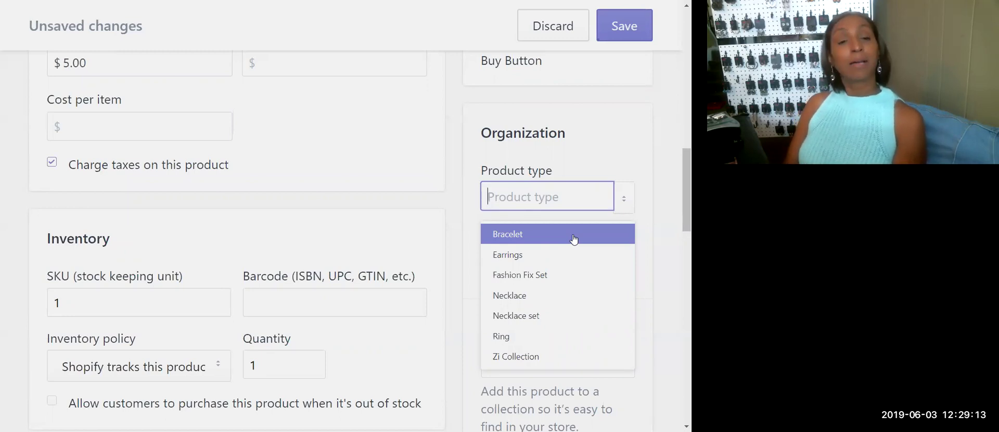
{"action": "left_click", "coordinate": [574, 239]}
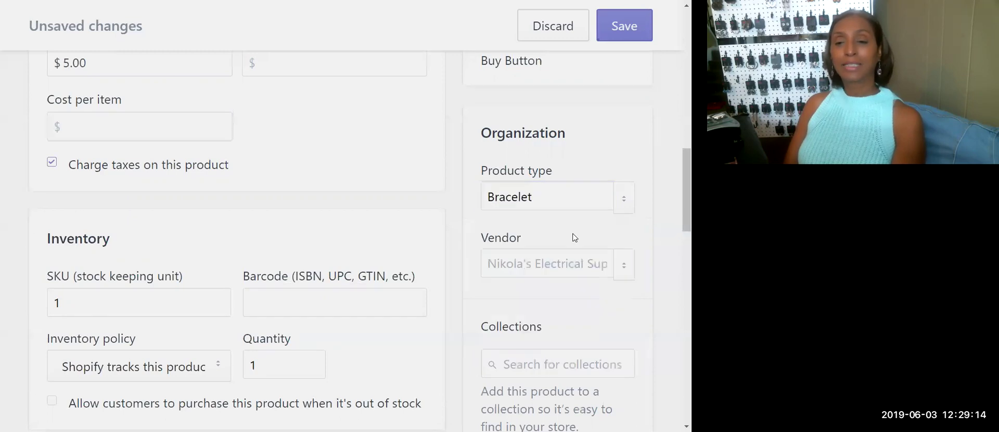
{"action": "left_click", "coordinate": [626, 271]}
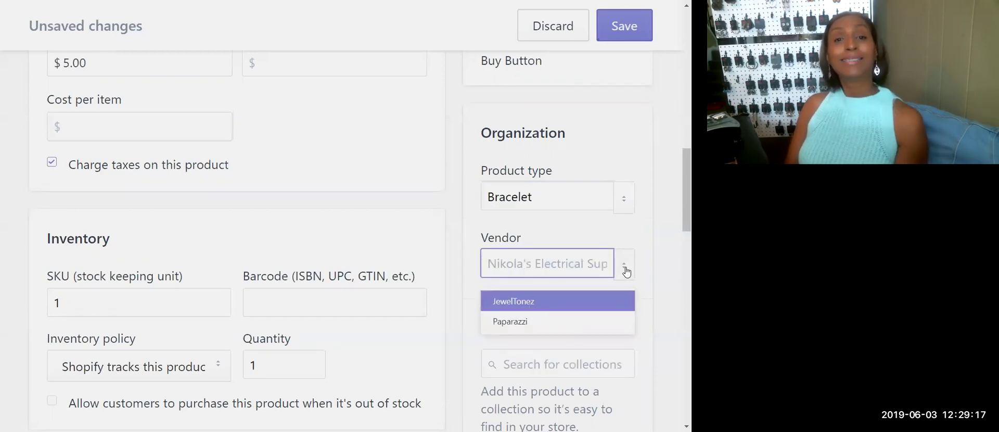
{"action": "left_click", "coordinate": [542, 323]}
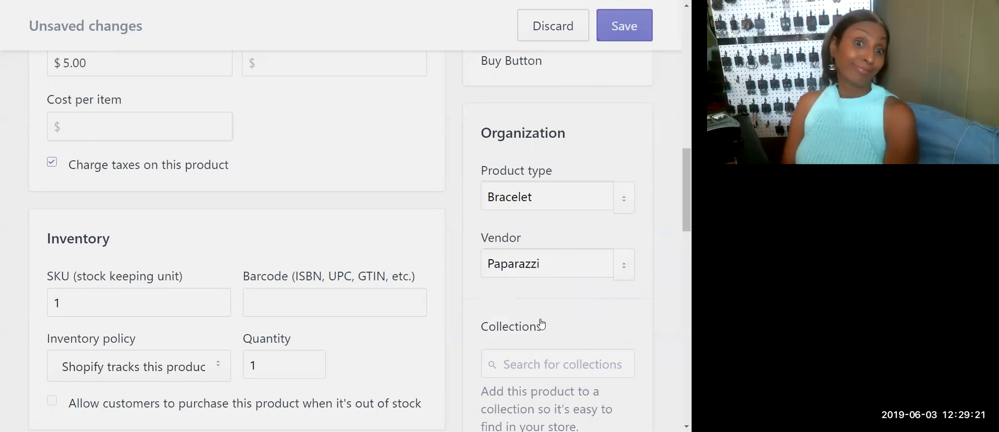
Step: Look at the collections available for the product without assigning one
{"action": "scroll", "coordinate": [541, 324], "scroll_direction": "down", "scroll_amount": 1}
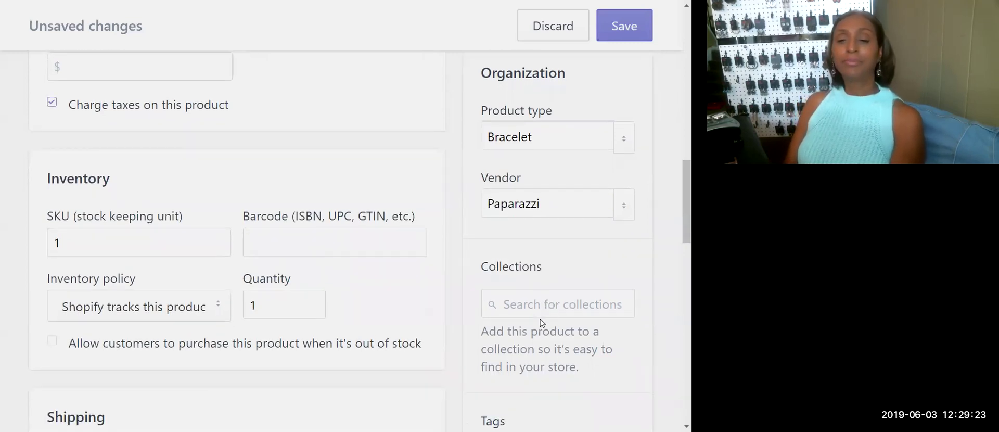
{"action": "left_click", "coordinate": [542, 310]}
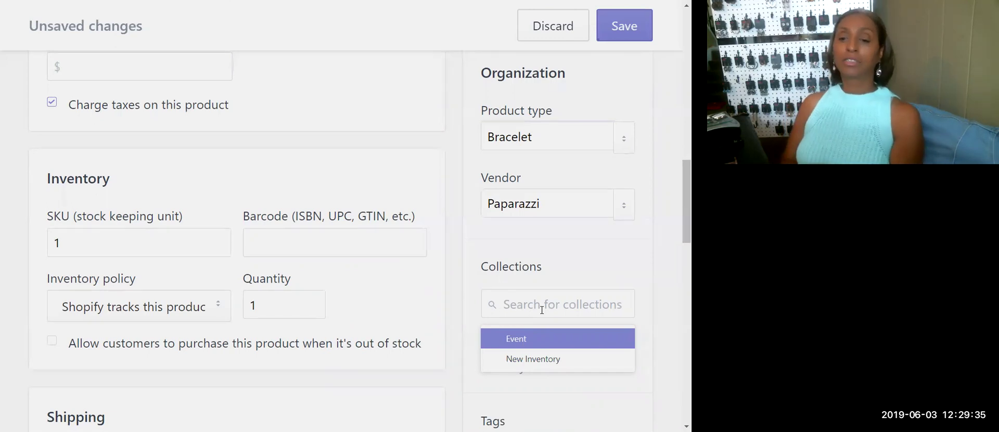
{"action": "scroll", "coordinate": [542, 311], "scroll_direction": "down", "scroll_amount": 2}
{"action": "scroll", "coordinate": [542, 310], "scroll_direction": "up", "scroll_amount": 1}
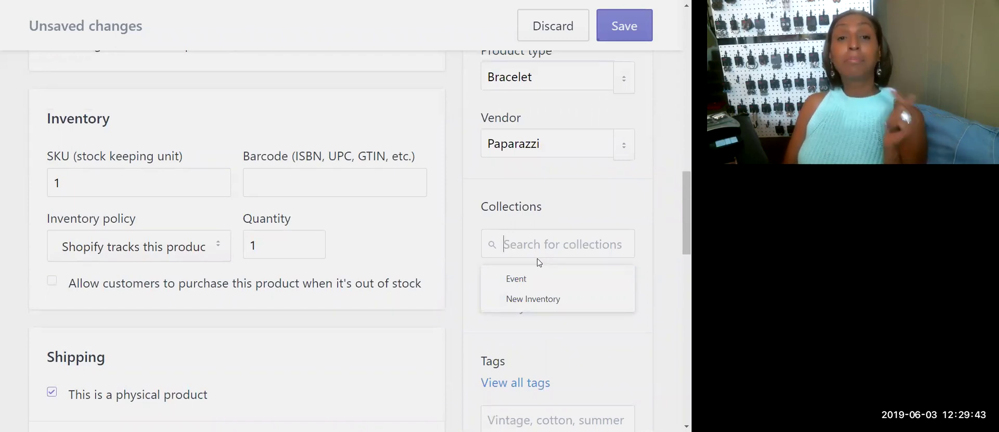
{"action": "scroll", "coordinate": [539, 263], "scroll_direction": "down", "scroll_amount": 1}
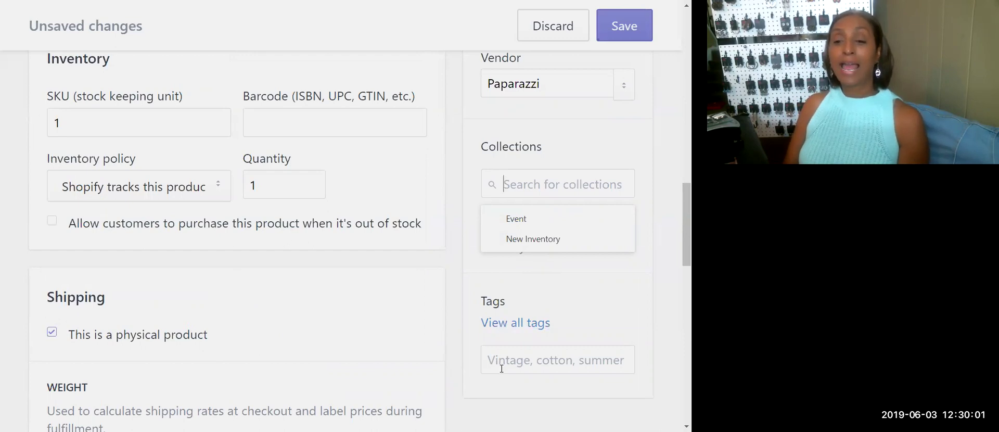
Step: Add the tags Bracelets and Blue to the product
{"action": "scroll", "coordinate": [512, 340], "scroll_direction": "down", "scroll_amount": 1}
{"action": "left_click", "coordinate": [518, 311]}
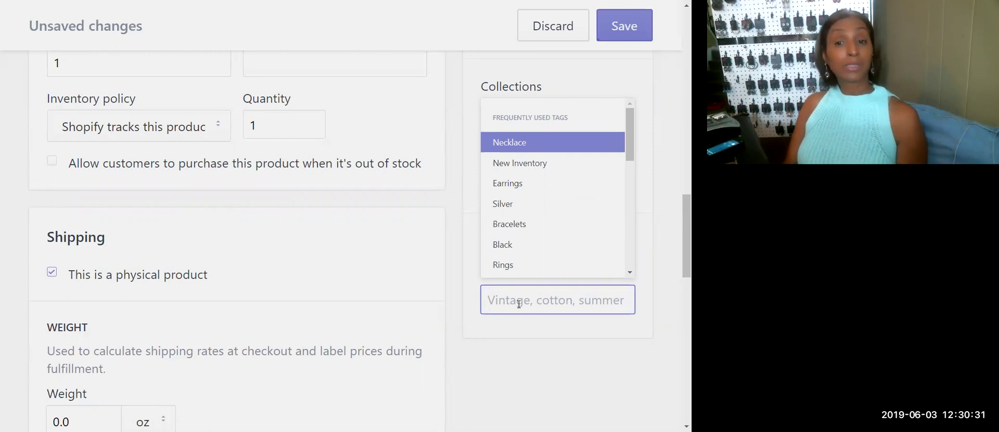
{"action": "left_click", "coordinate": [525, 230]}
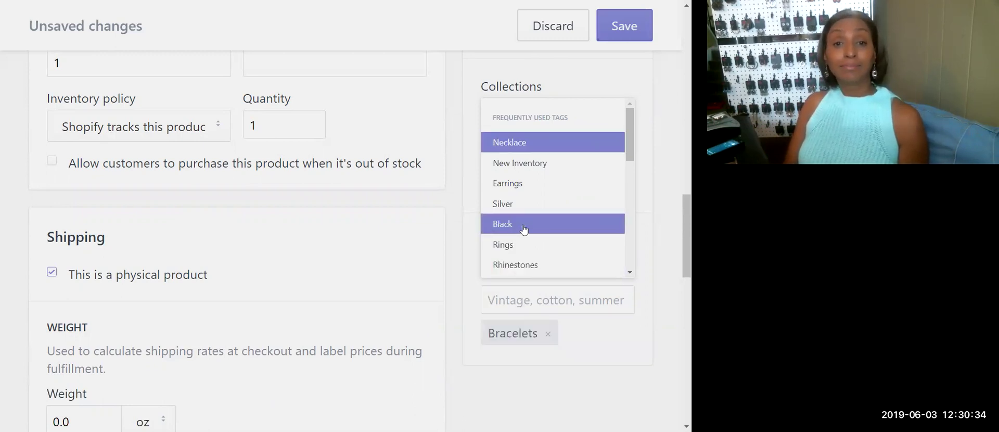
{"action": "left_click", "coordinate": [527, 301]}
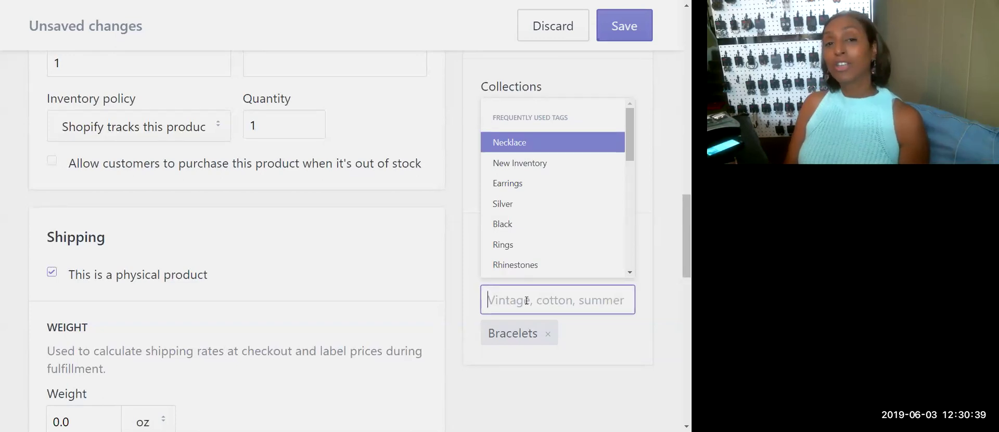
{"action": "type", "text": "bl"}
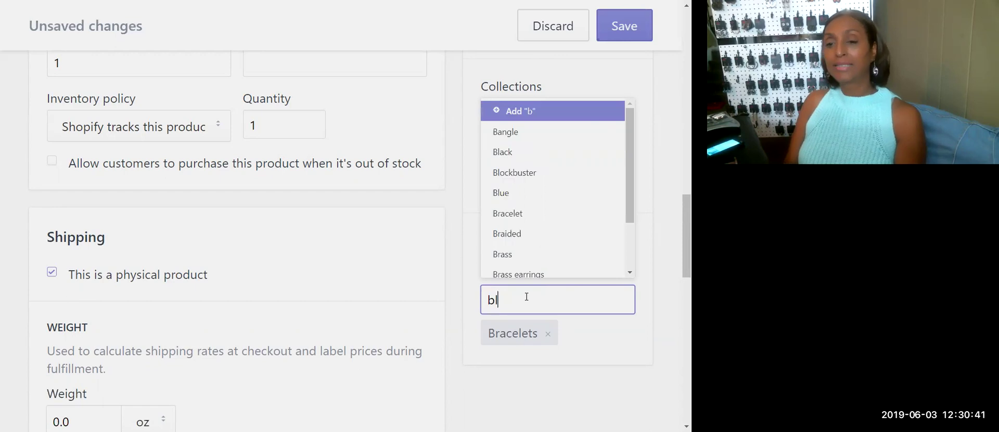
{"action": "left_click", "coordinate": [525, 269]}
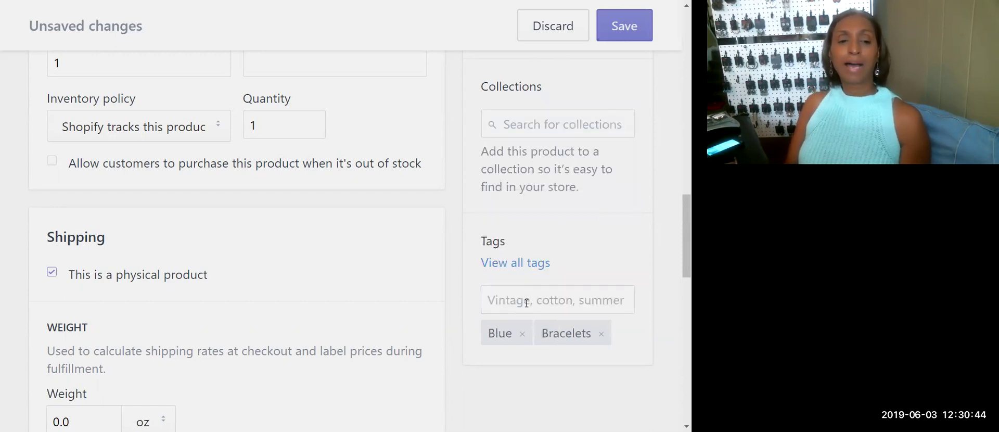
Step: Review the product form, including the tags, shipping weight, customs information, inventory, pricing and image
{"action": "scroll", "coordinate": [526, 305], "scroll_direction": "up", "scroll_amount": 3}
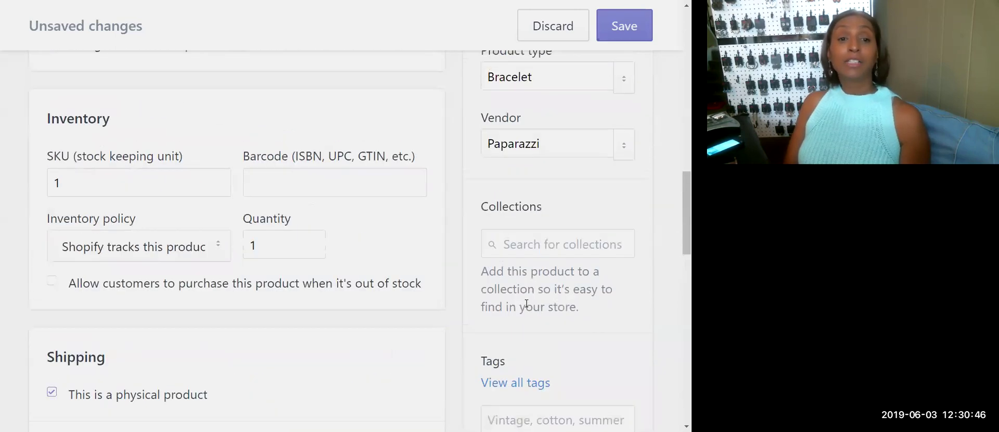
{"action": "scroll", "coordinate": [527, 310], "scroll_direction": "down", "scroll_amount": 3}
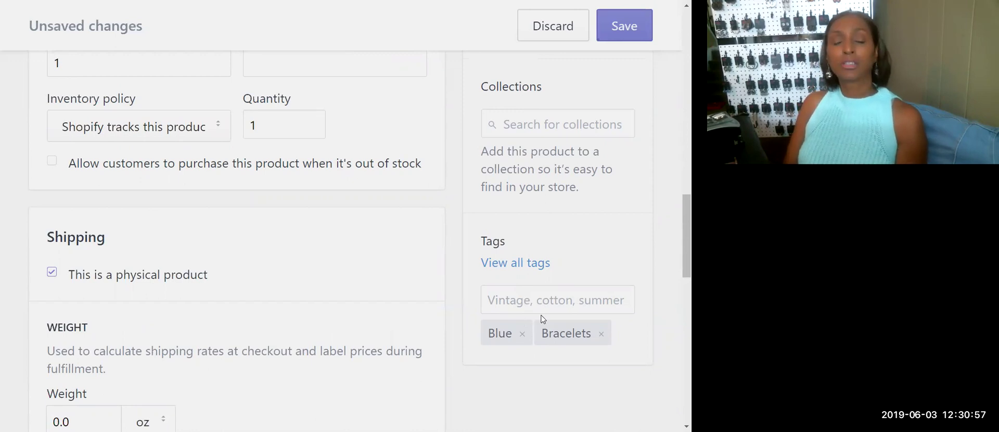
{"action": "scroll", "coordinate": [549, 306], "scroll_direction": "down", "scroll_amount": 5}
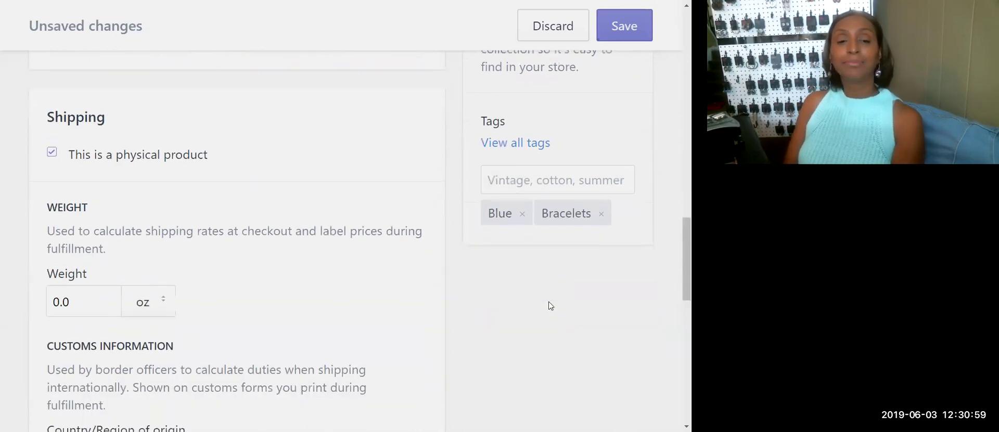
{"action": "scroll", "coordinate": [550, 306], "scroll_direction": "down", "scroll_amount": 3}
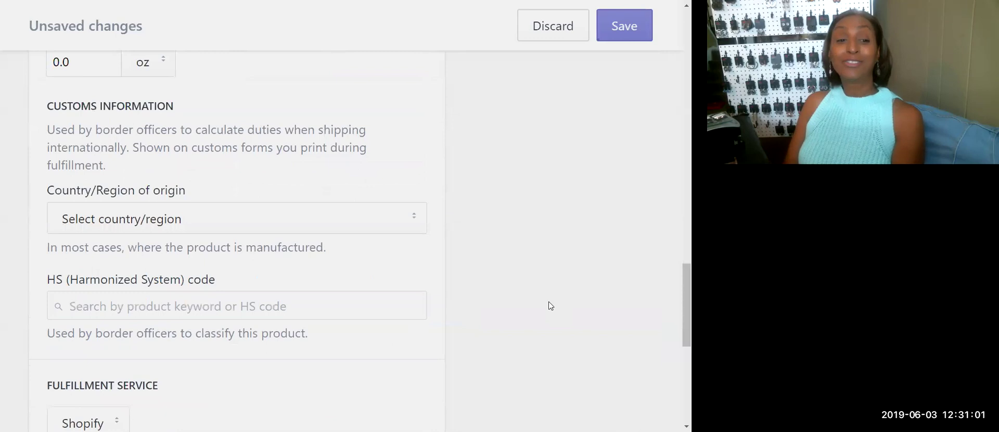
{"action": "scroll", "coordinate": [550, 306], "scroll_direction": "up", "scroll_amount": 3}
{"action": "scroll", "coordinate": [551, 305], "scroll_direction": "up", "scroll_amount": 7}
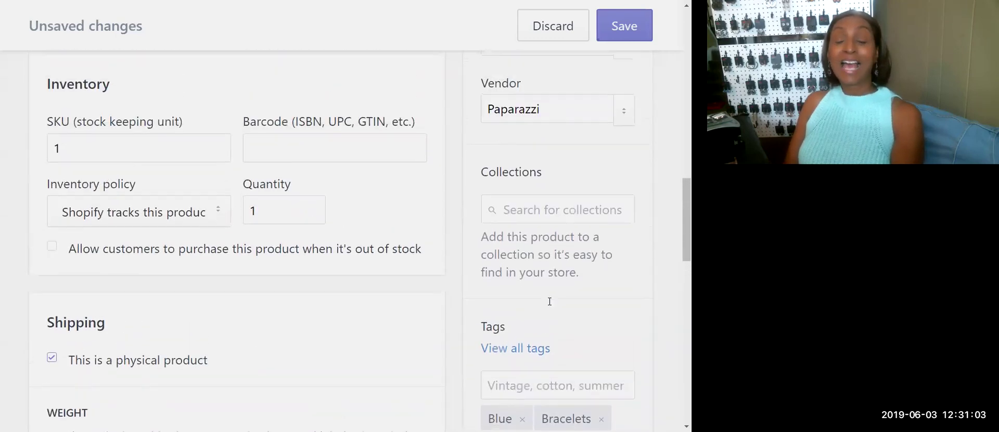
{"action": "scroll", "coordinate": [550, 301], "scroll_direction": "up", "scroll_amount": 6}
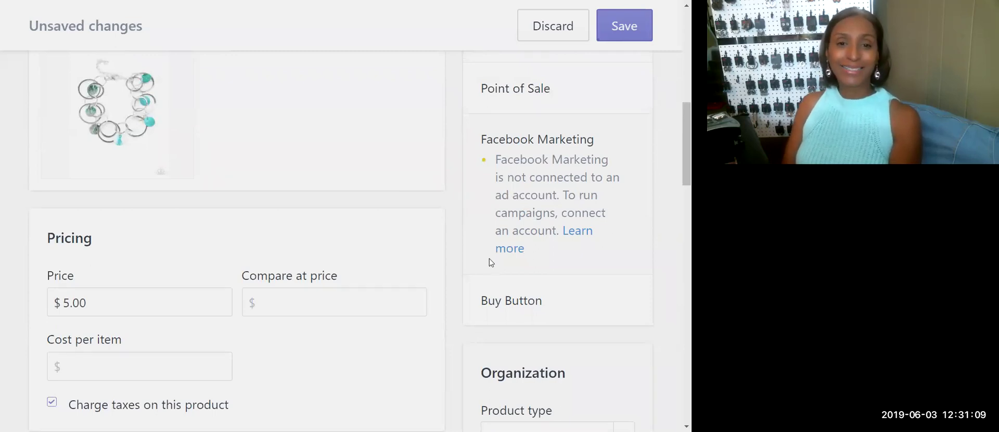
{"action": "scroll", "coordinate": [527, 218], "scroll_direction": "up", "scroll_amount": 1}
{"action": "scroll", "coordinate": [527, 217], "scroll_direction": "up", "scroll_amount": 7}
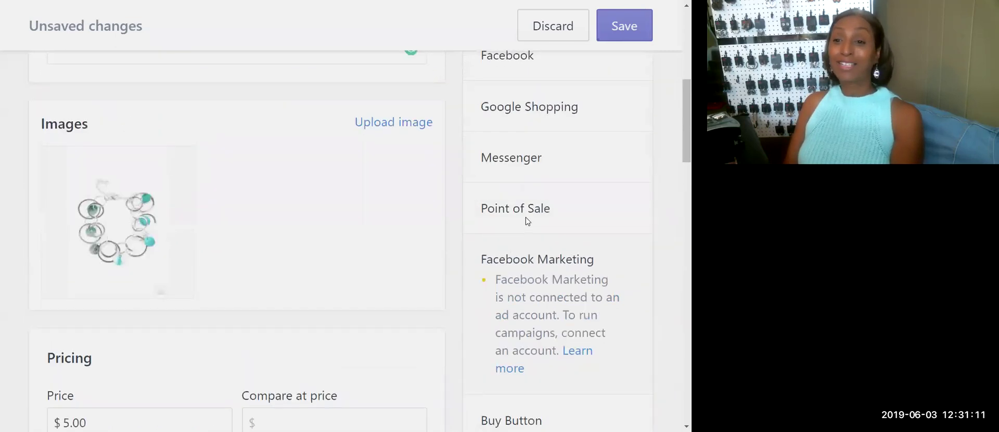